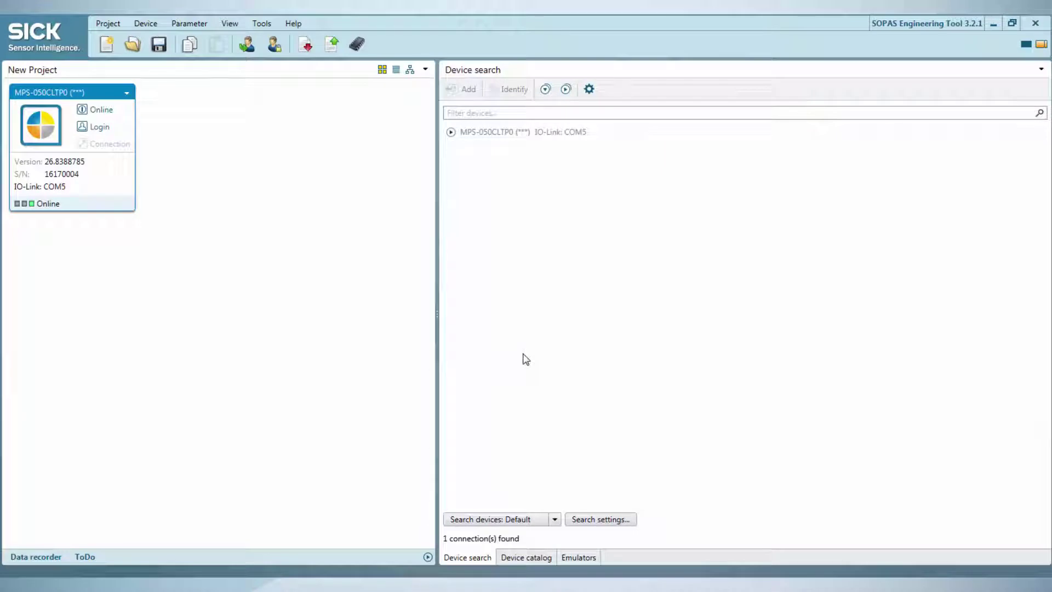
Open the MPSC device window and show its Parameter page (Pin 2 configuration 37, range 0–1000).
double_click(97, 145)
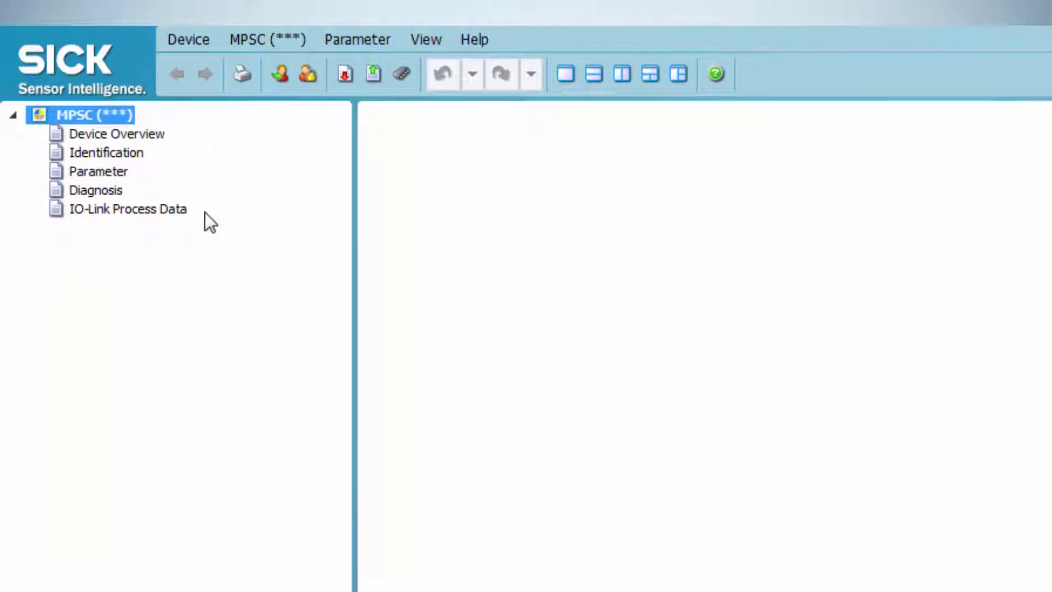
left_click(108, 173)
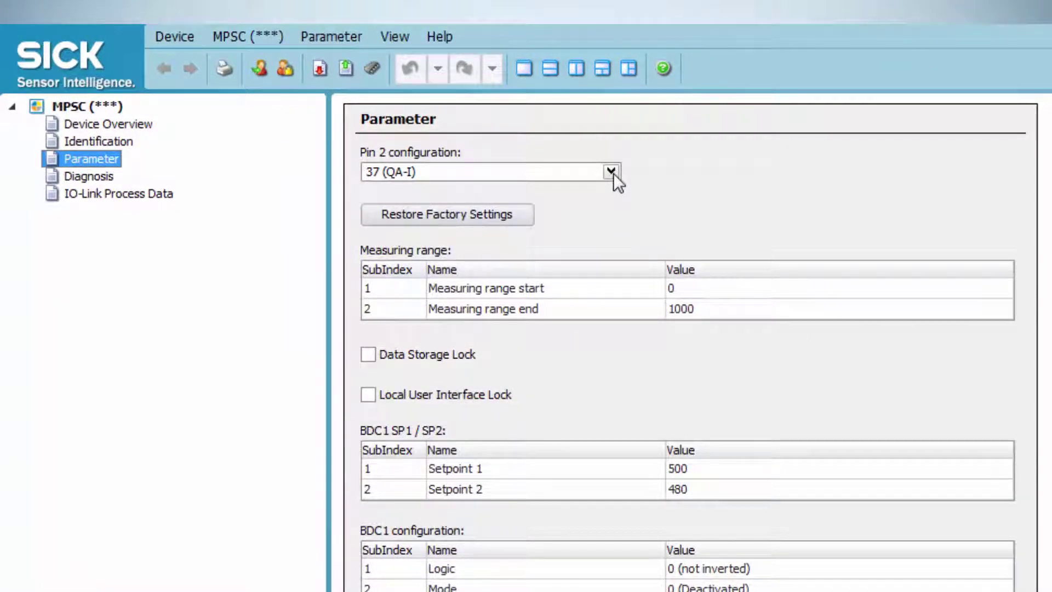
left_click(611, 172)
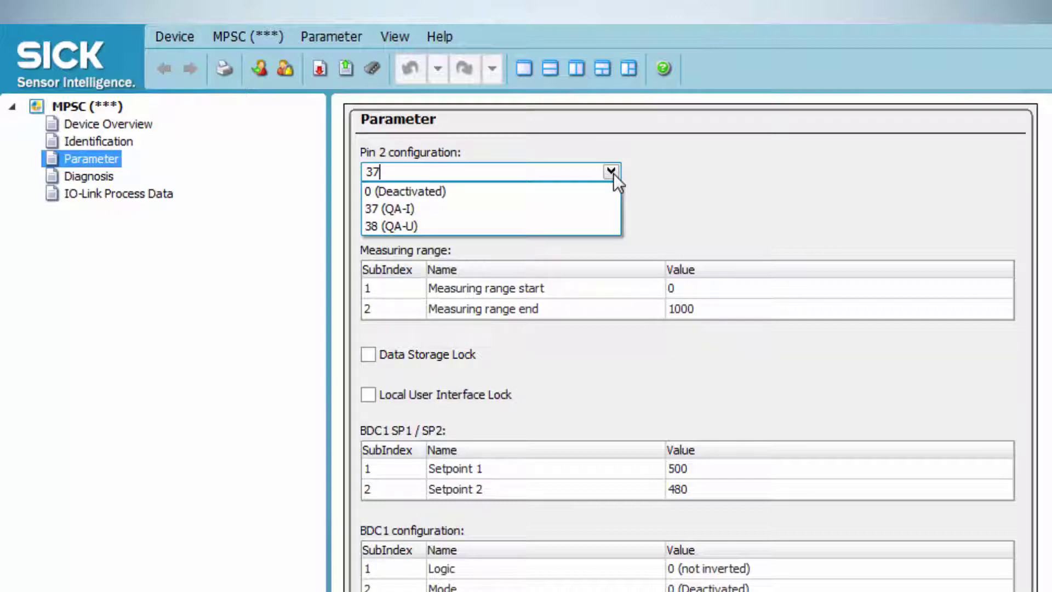
left_click(586, 214)
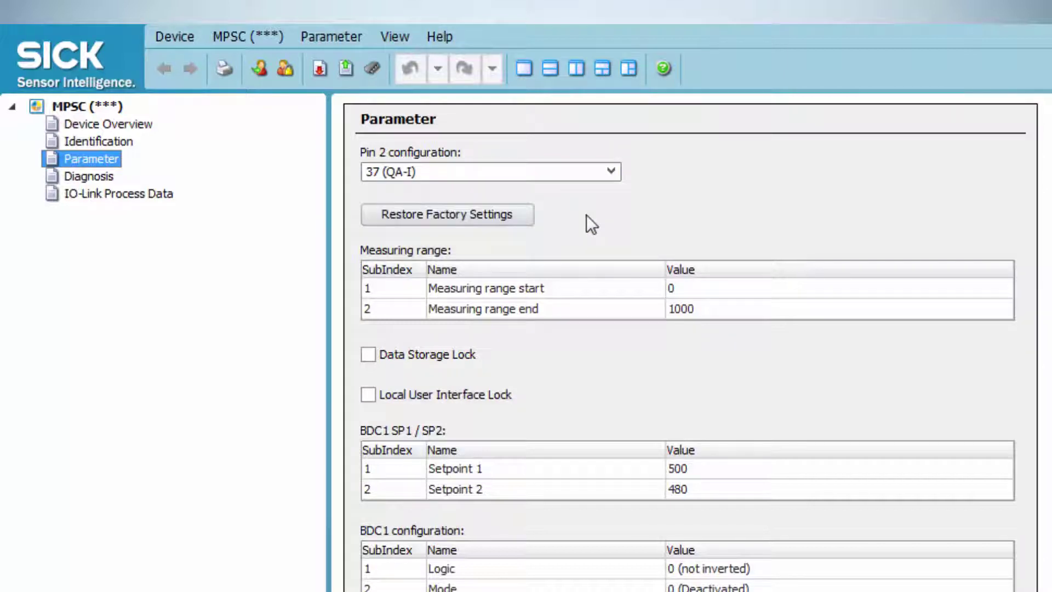
left_click(367, 354)
left_click(367, 394)
left_click(367, 393)
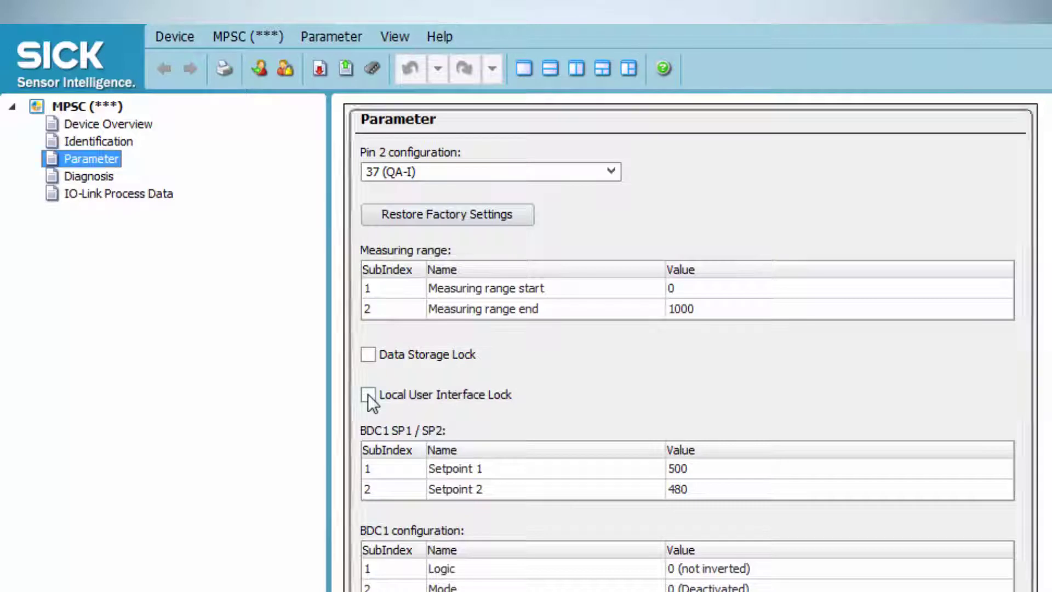
Set the Teach-in channel parameter to 3 (BDC3).
scroll(690, 342, "down", 5)
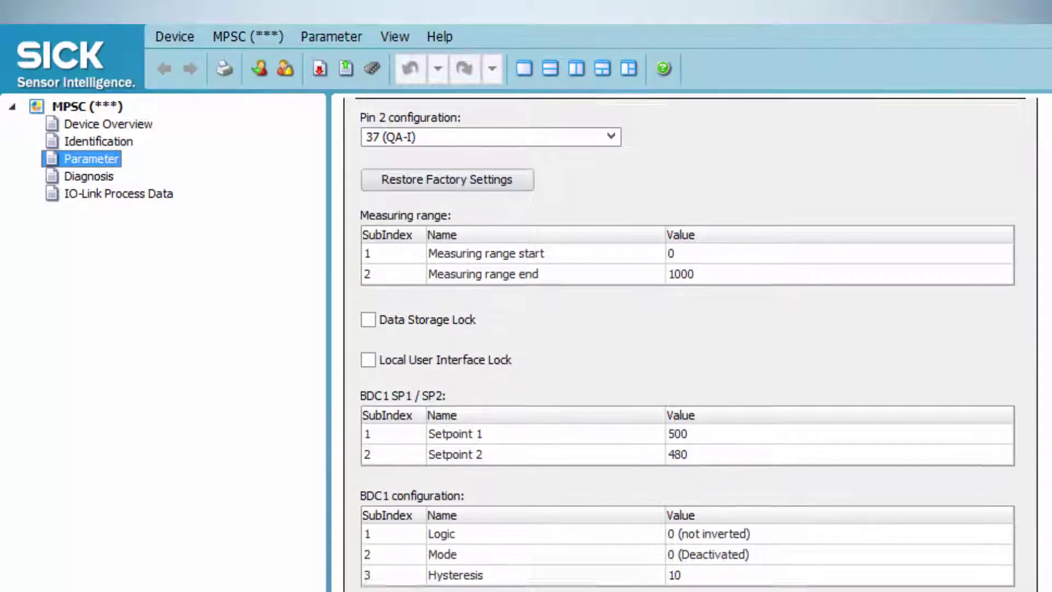
scroll(687, 343, "down", 6)
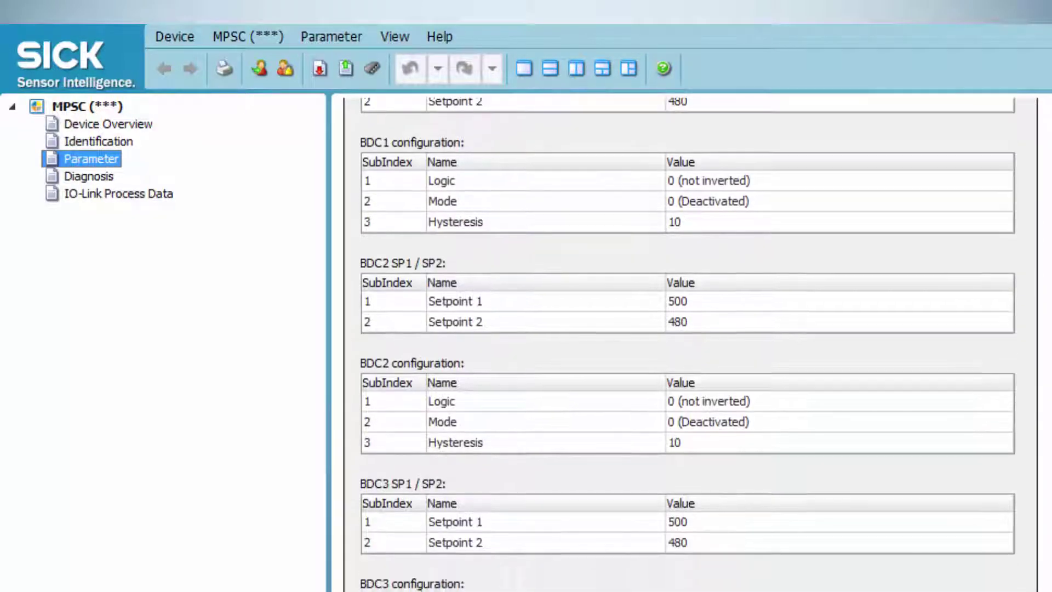
scroll(687, 344, "down", 3)
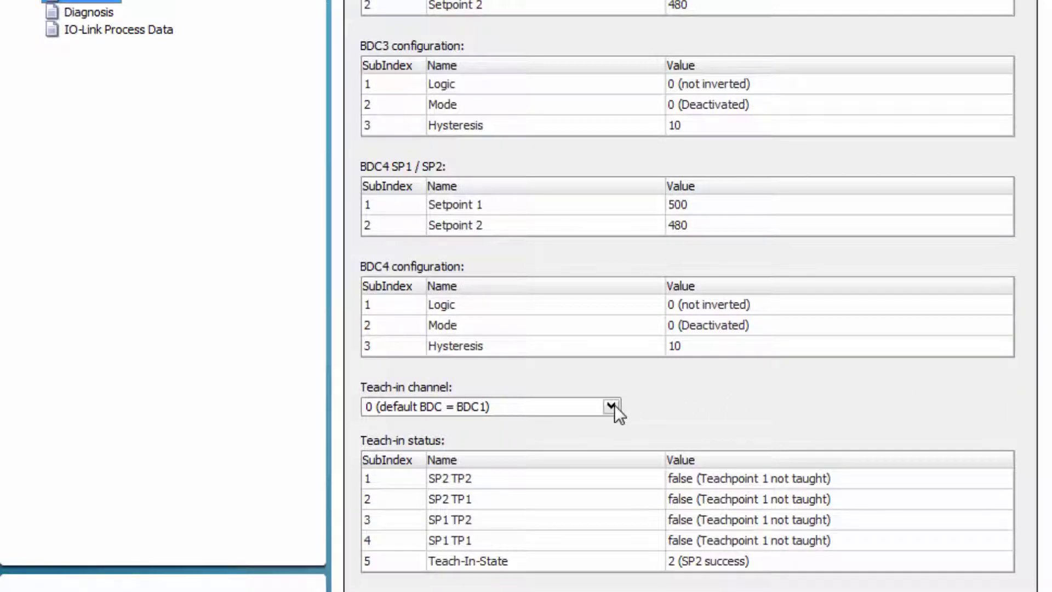
left_click(612, 405)
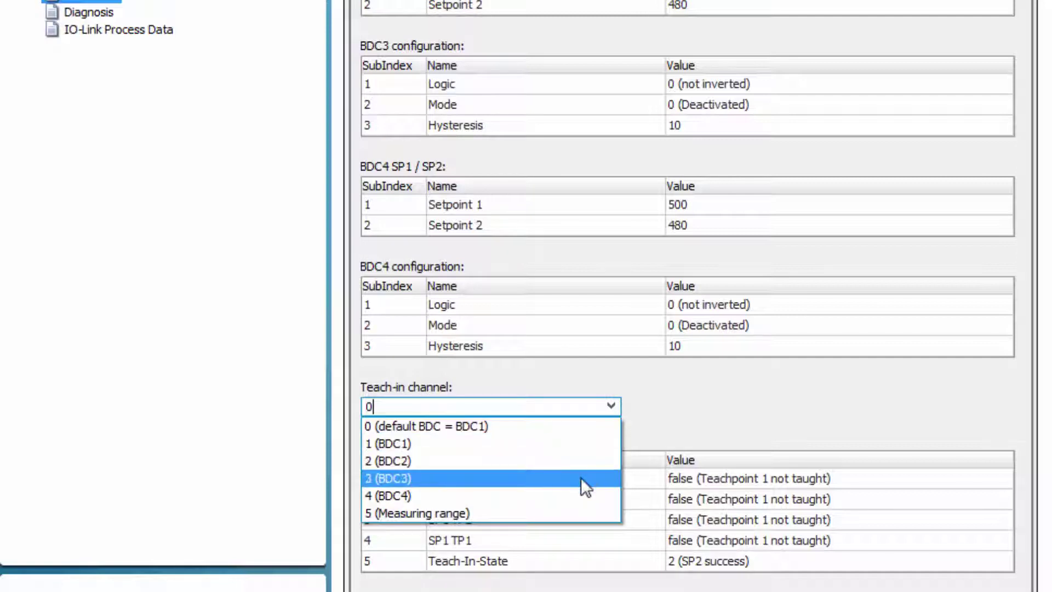
left_click(580, 477)
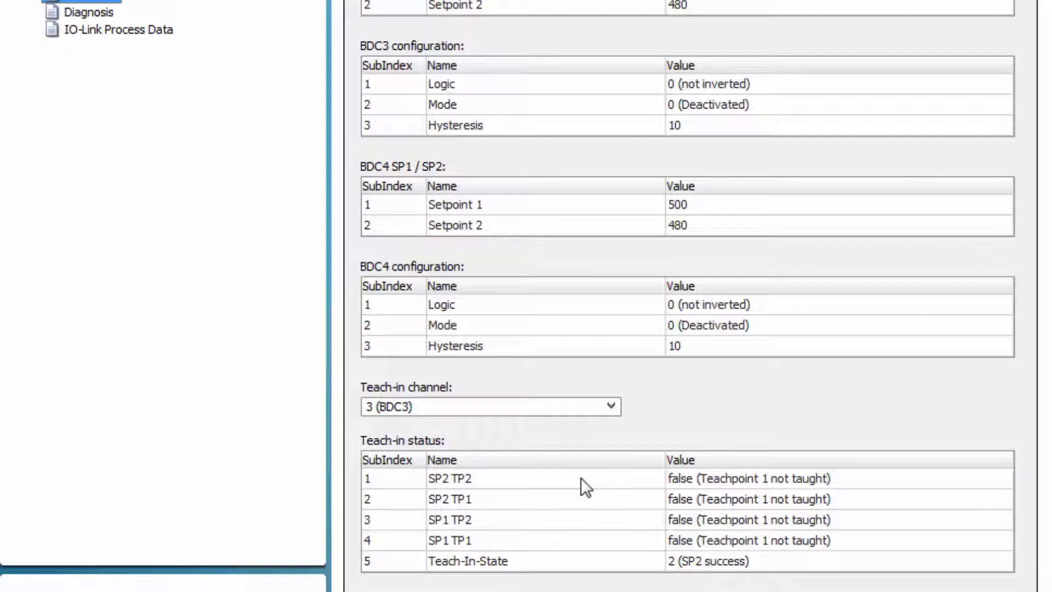
Change the BDC3 configuration Mode to 3 (Two point mode).
left_click(978, 104)
left_click(1000, 104)
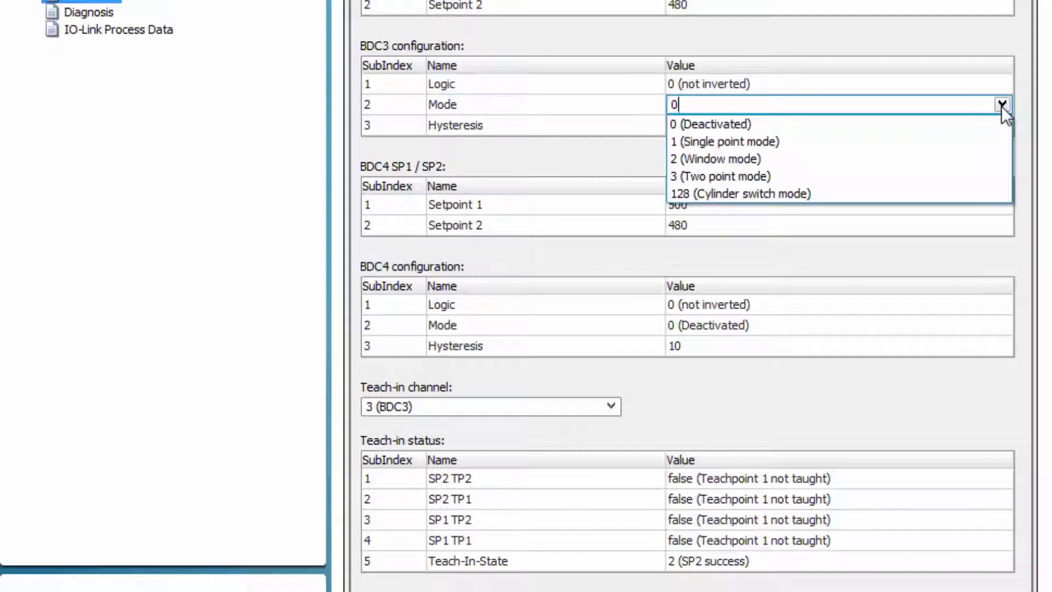
left_click(972, 175)
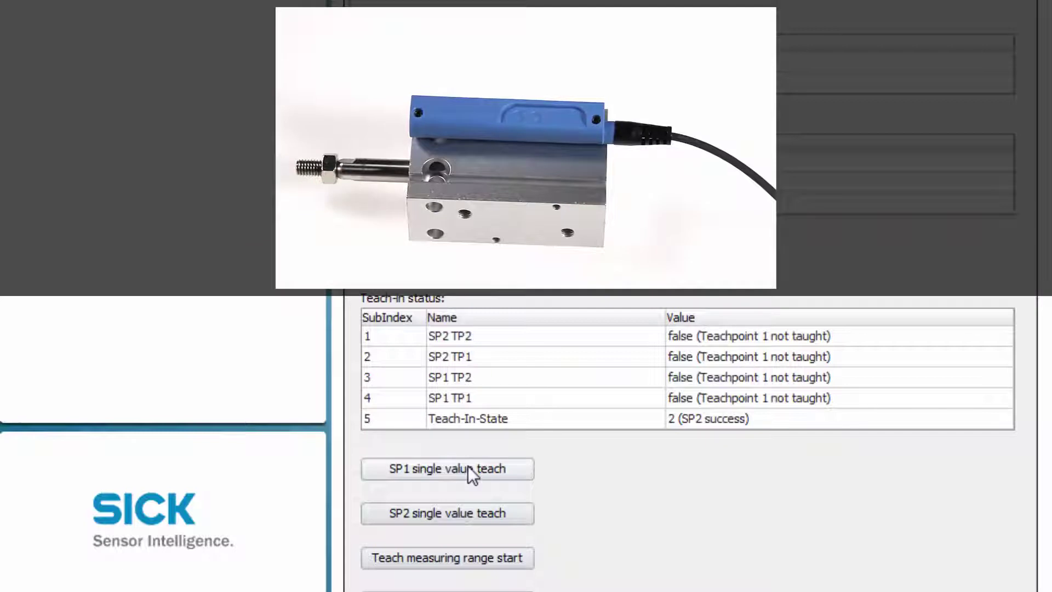
Run SP1 then SP2 single value teach at the two piston positions.
left_click(472, 475)
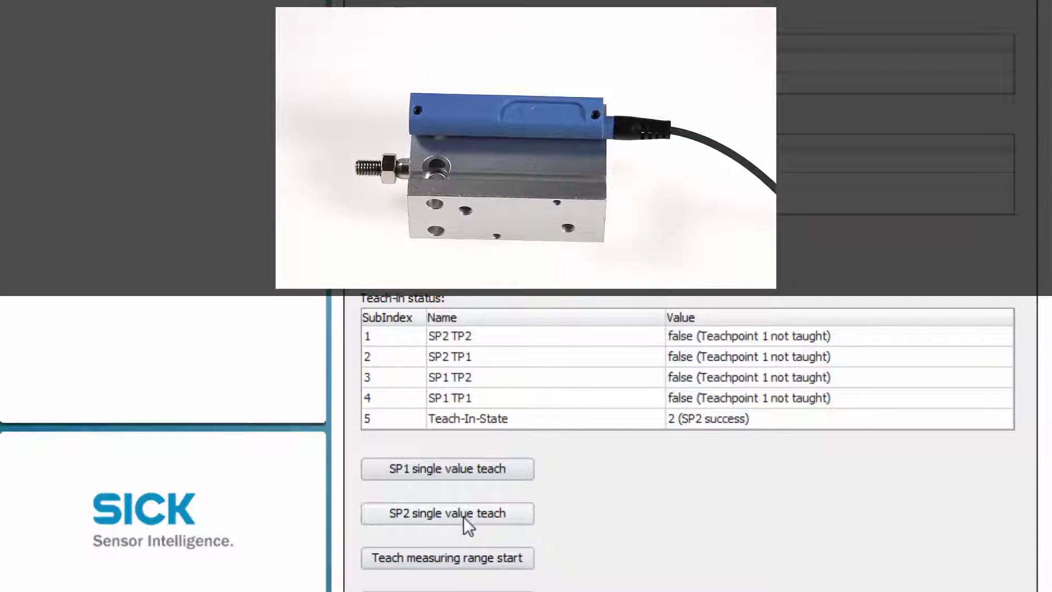
left_click(463, 517)
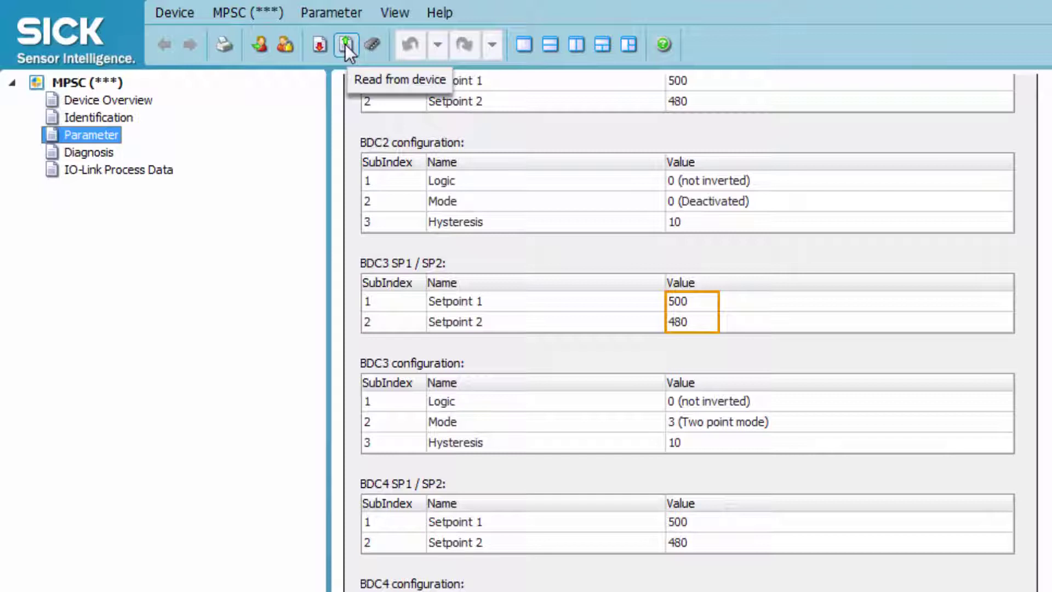
Read the taught setpoints 556/157 from the sensor and change BDC3 Setpoint 1 to 200.
left_click(344, 43)
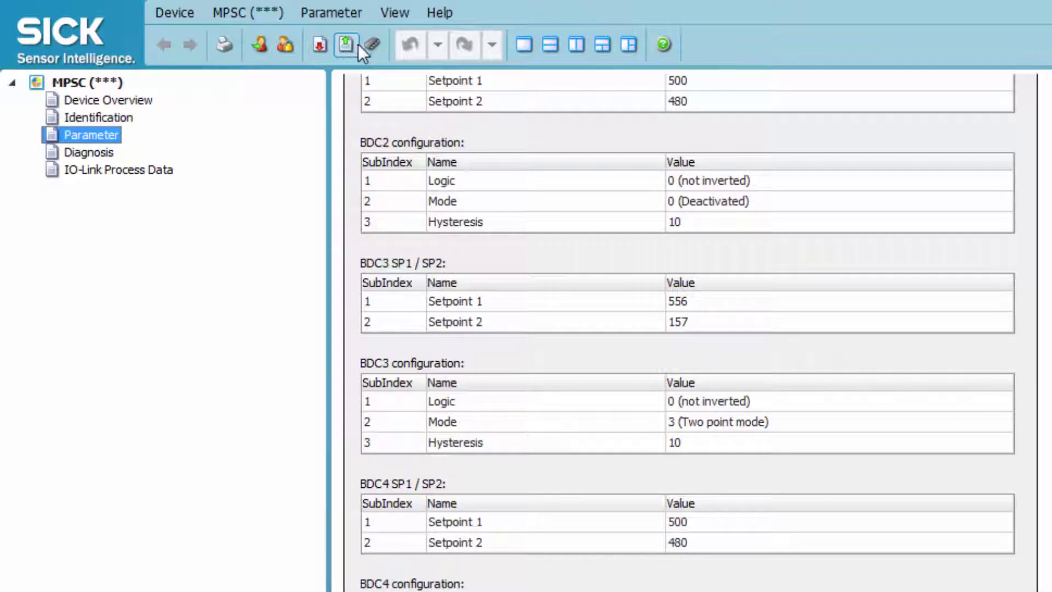
left_click(724, 299)
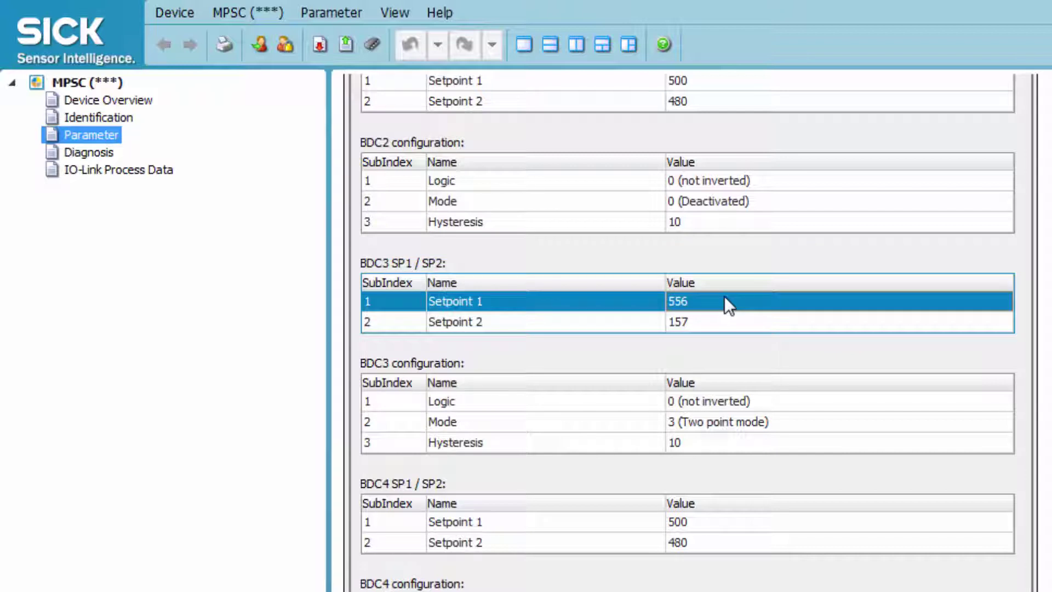
left_click(724, 299)
key("BackSpace")
key("BackSpace")
key("BackSpace")
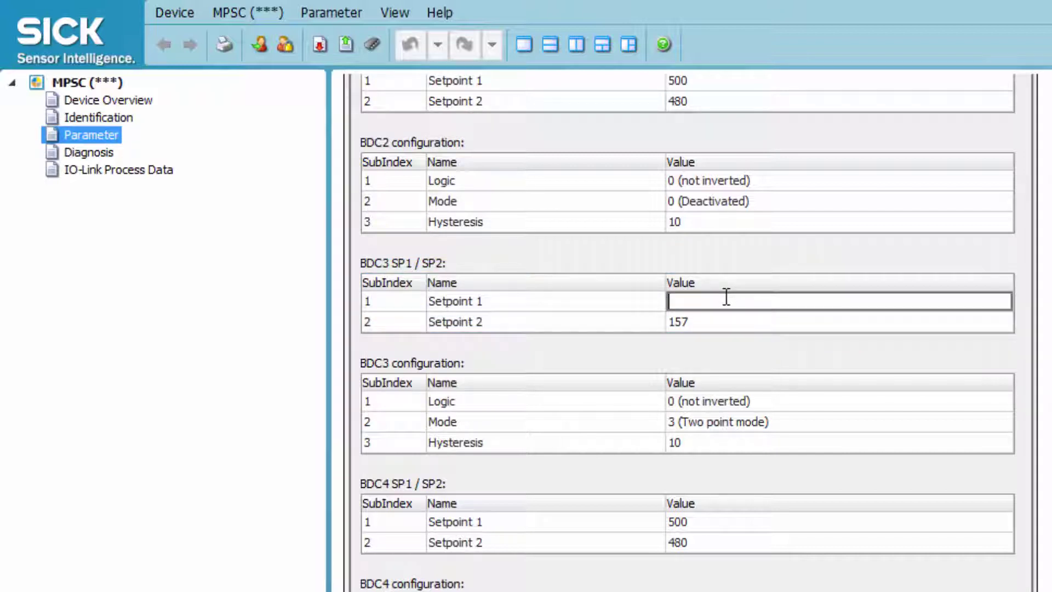
type("200")
left_click(718, 322)
Change BDC3 Setpoint 2 to 300.
left_click(696, 321)
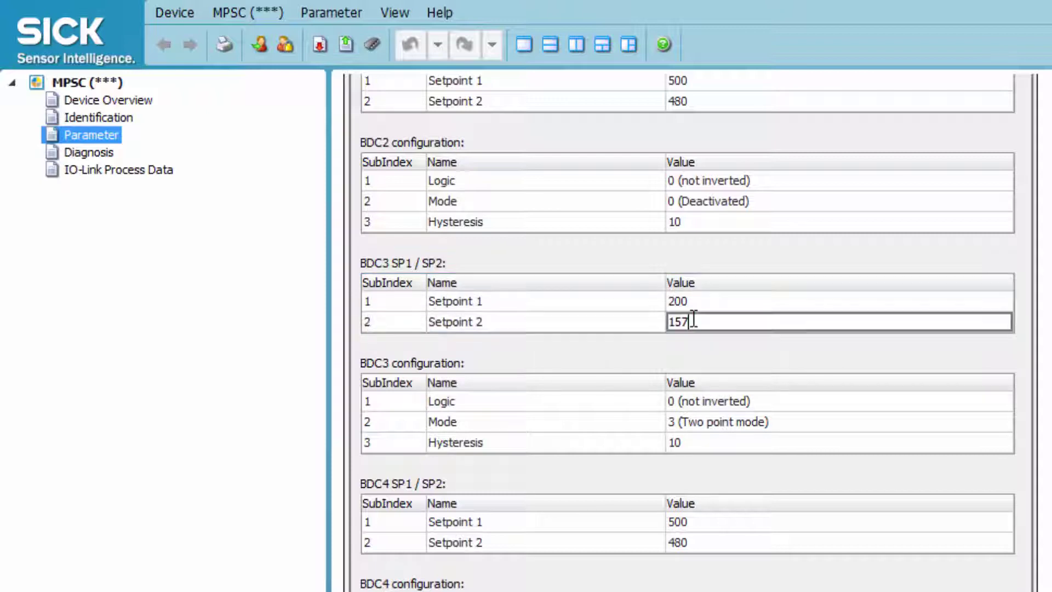
key("BackSpace")
key("BackSpace")
key("BackSpace")
type("300")
Open IO-Link Process Data from the device tree as a tab beside Parameter.
left_click(68, 167)
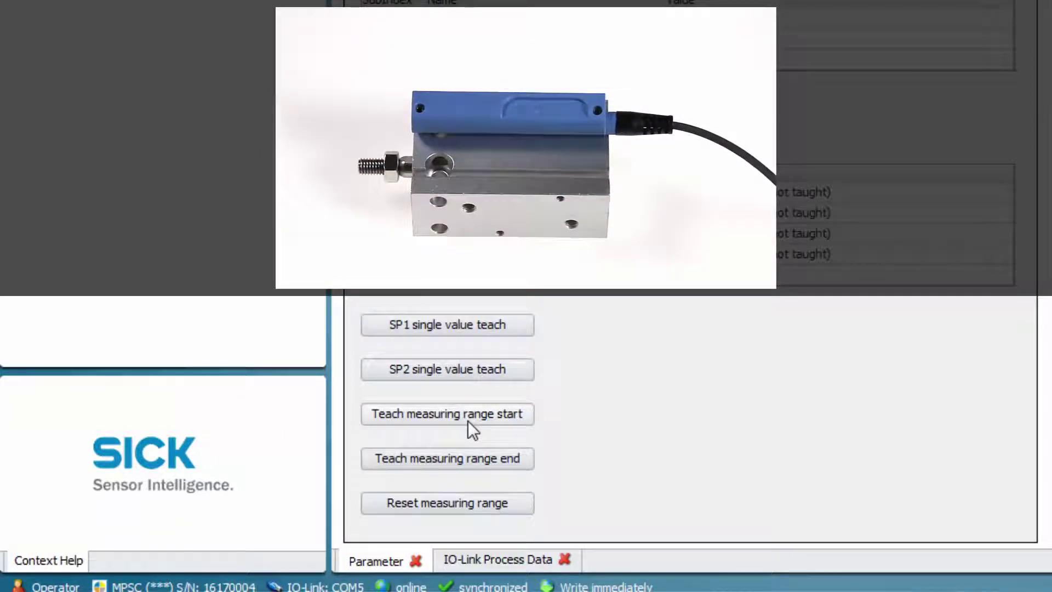
Teach measuring range start and end at the piston end positions, then reload to get 156–556.
left_click(468, 419)
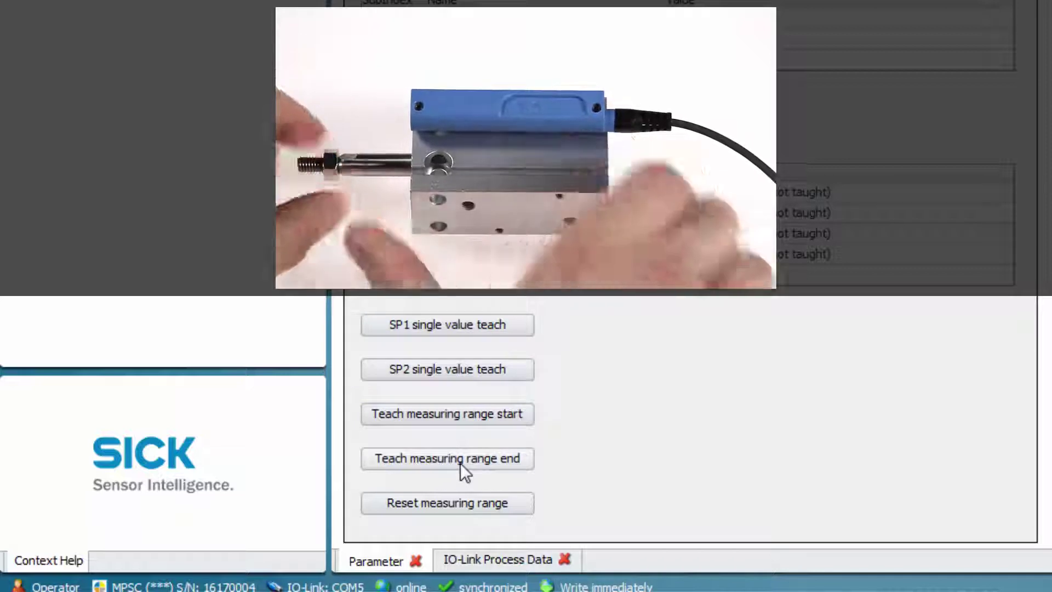
left_click(460, 462)
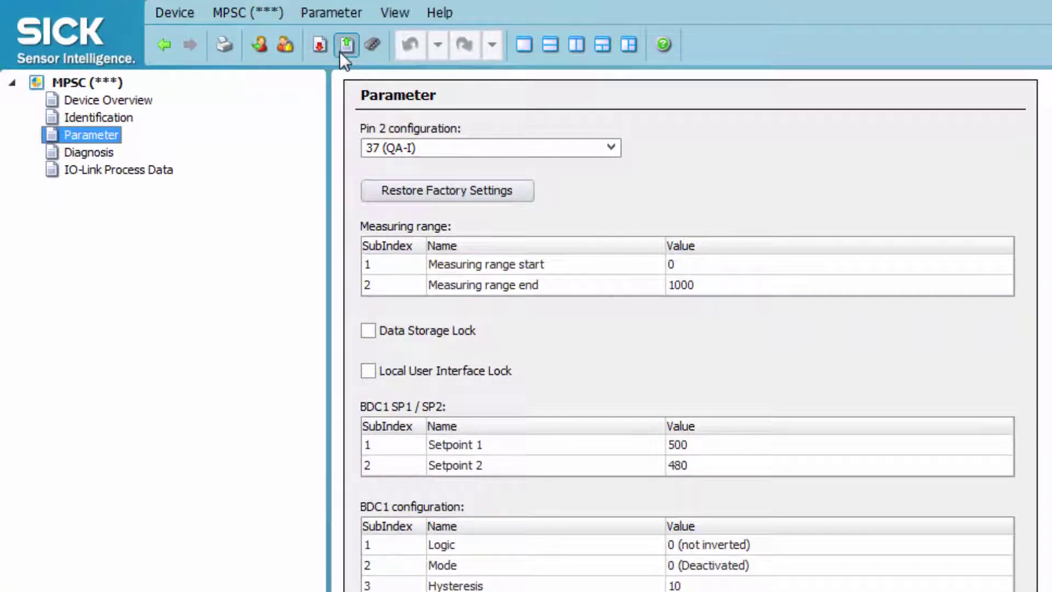
left_click(340, 52)
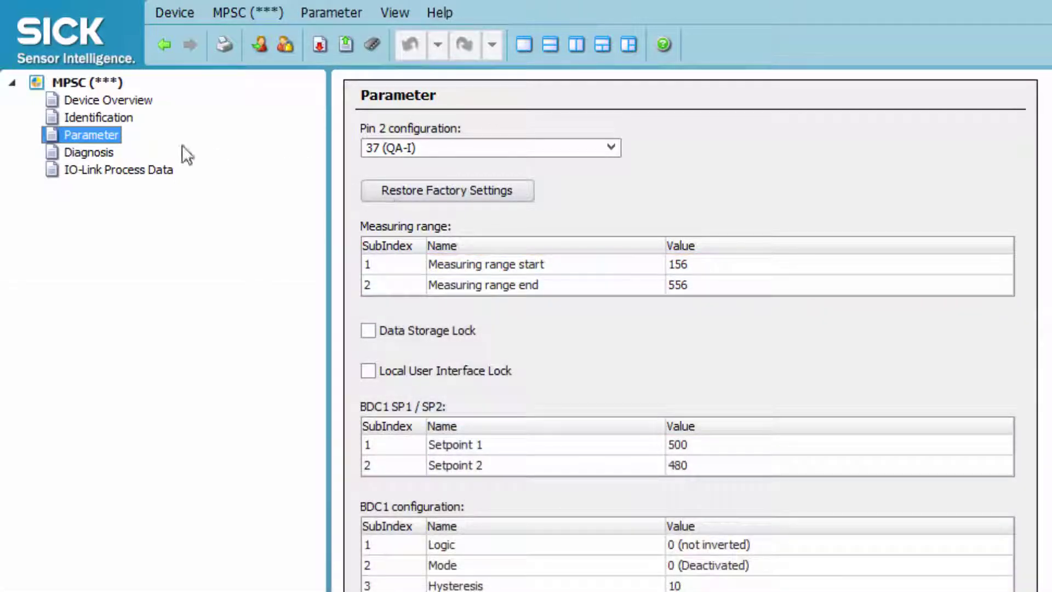
Open the Diagnosis page and leave notifications all enabled.
left_click(88, 153)
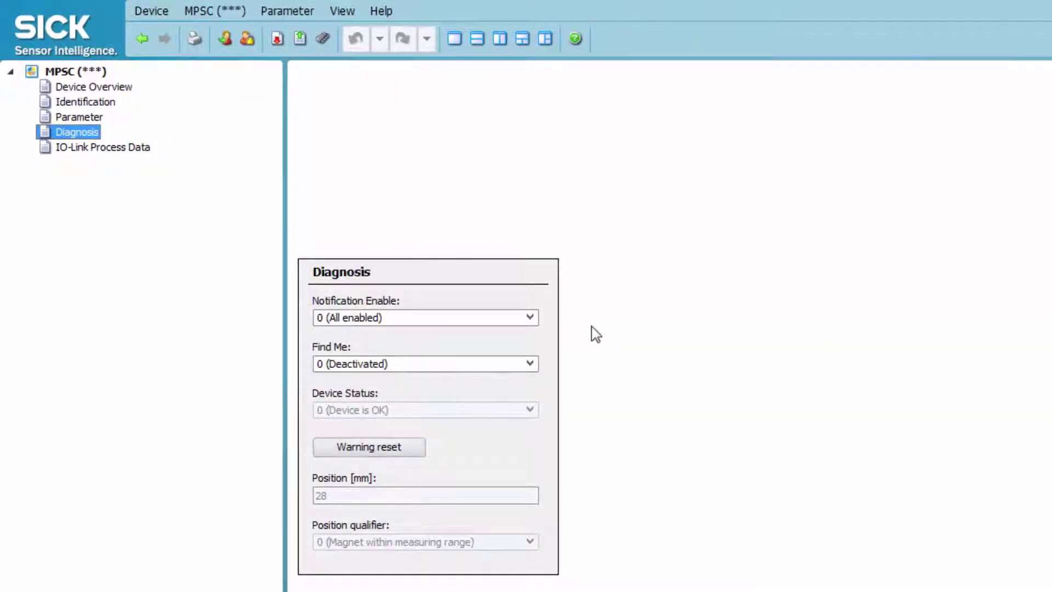
left_click(529, 317)
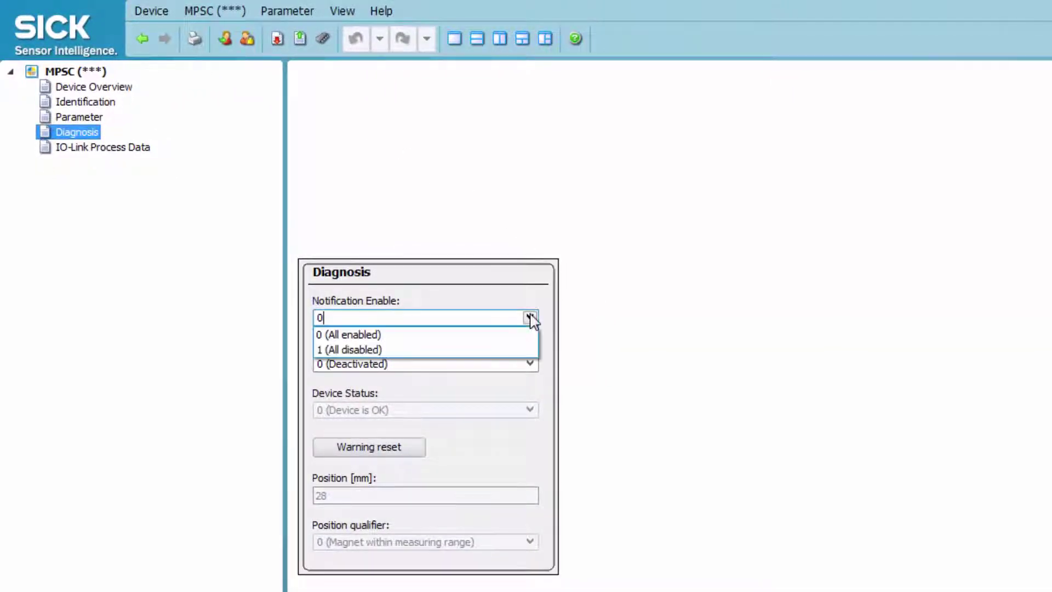
left_click(639, 346)
Set Find Me to 1 (LEDs blinking with 1 Hz), back to 0 (Deactivated), then read from device.
left_click(530, 364)
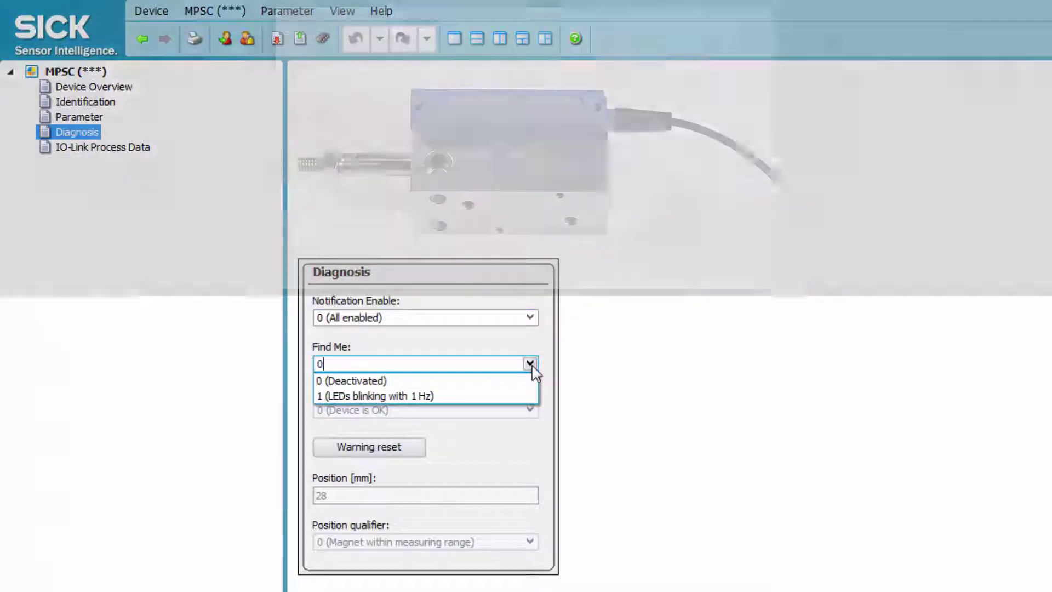
left_click(520, 396)
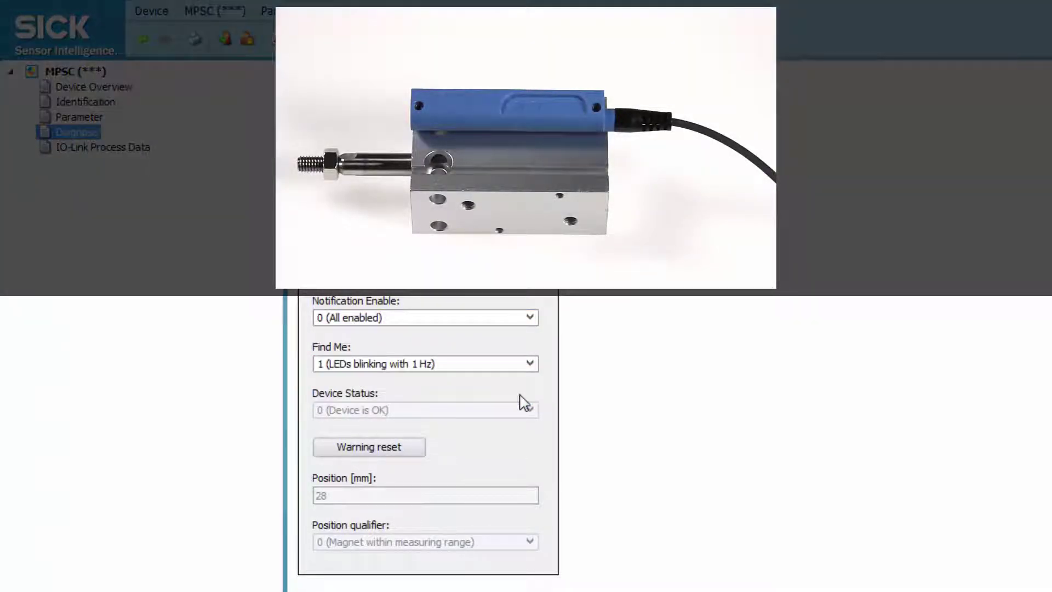
left_click(530, 364)
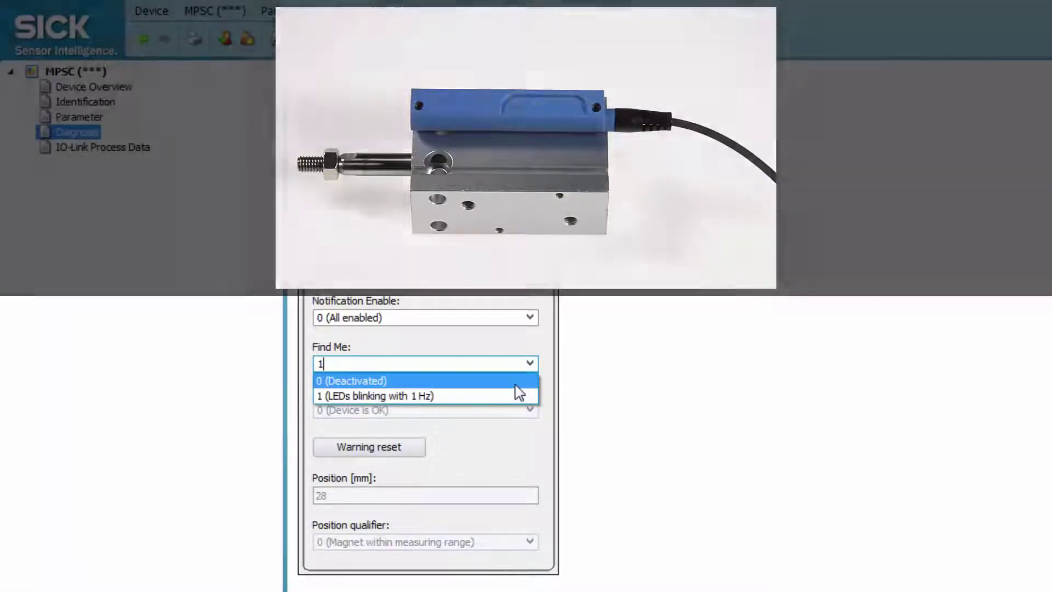
left_click(516, 383)
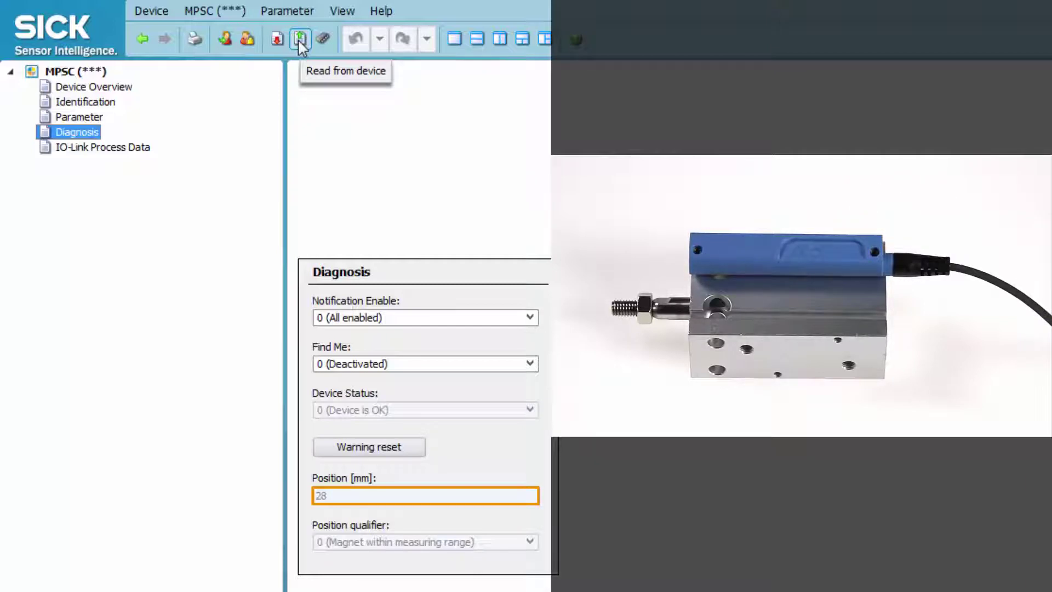
left_click(299, 41)
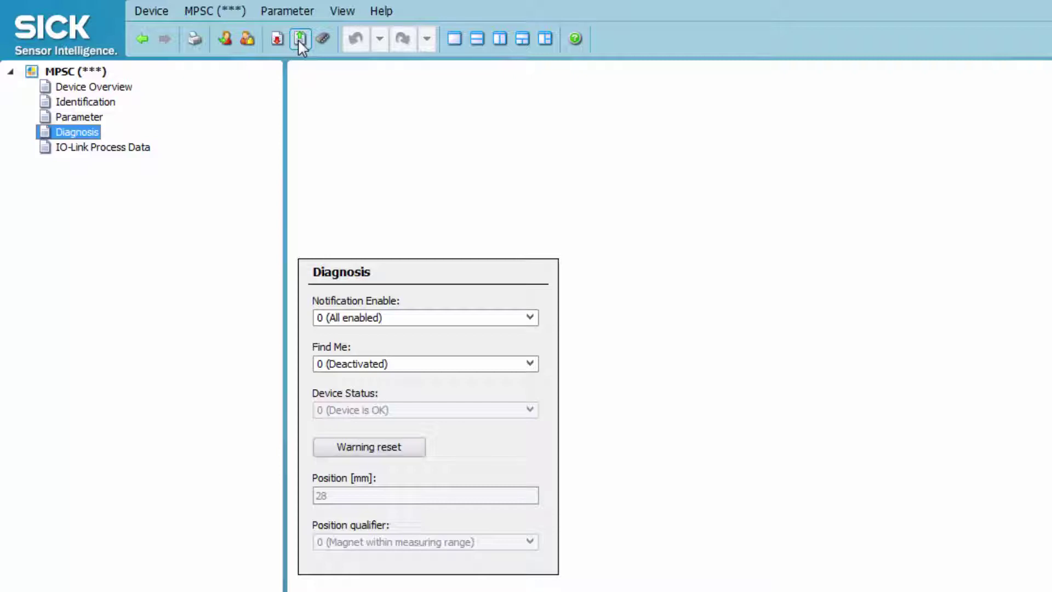
View the Process Data In table showing position 556 (in 50 µm) and BDC3 On.
left_click(139, 148)
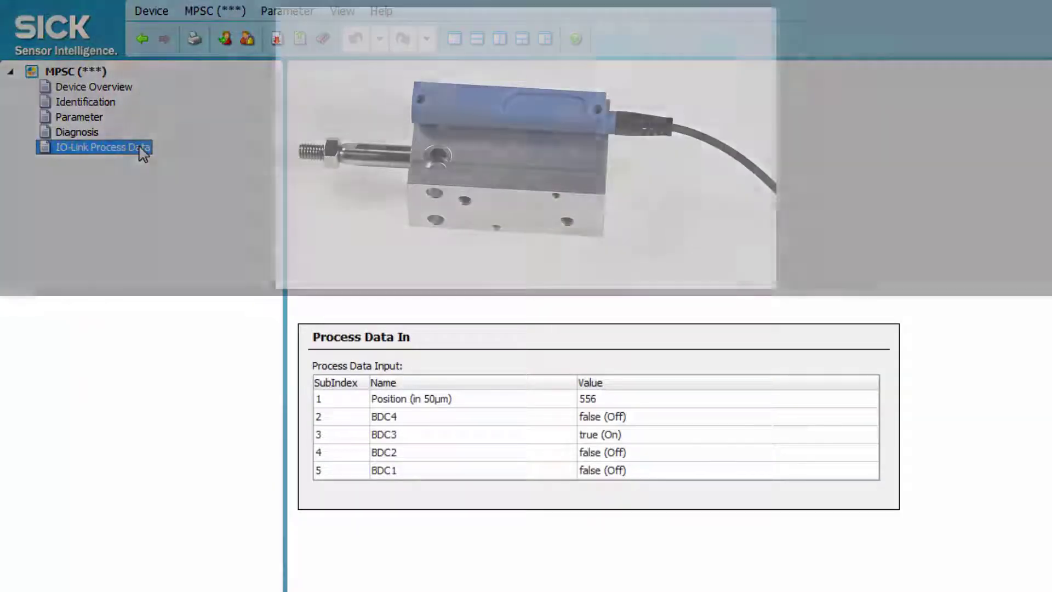